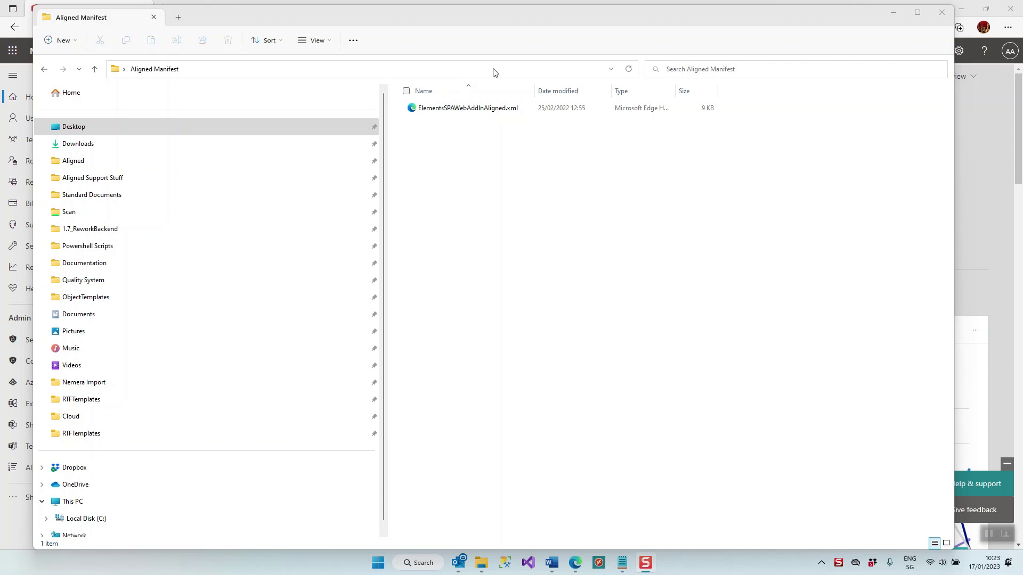
Select the ElementsSPAWebAddInAligned.xml manifest in File Explorer, then switch back to the admin center in Edge.
{"action": "left_click", "coordinate": [483, 108]}
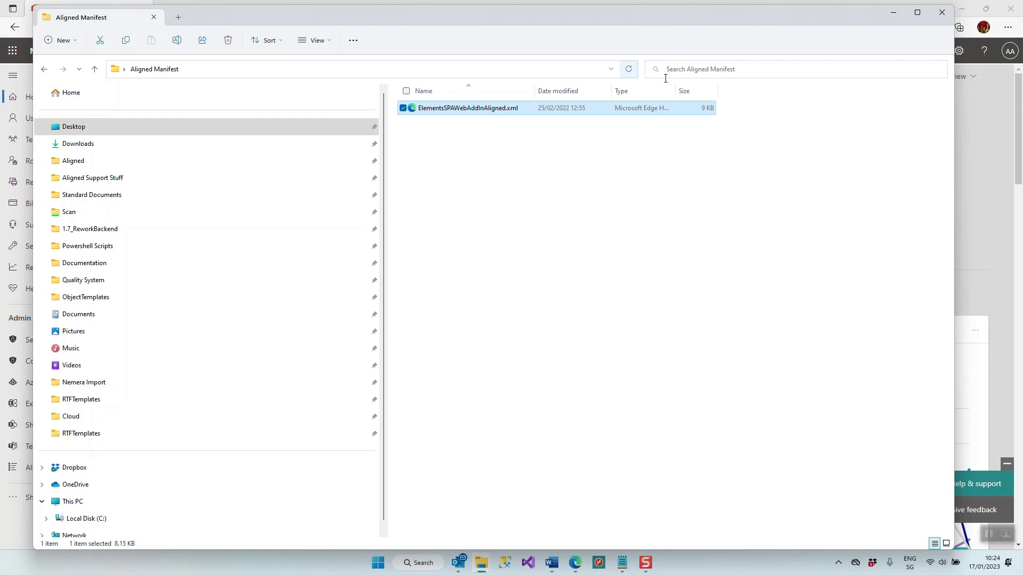
{"action": "left_click", "coordinate": [1001, 154]}
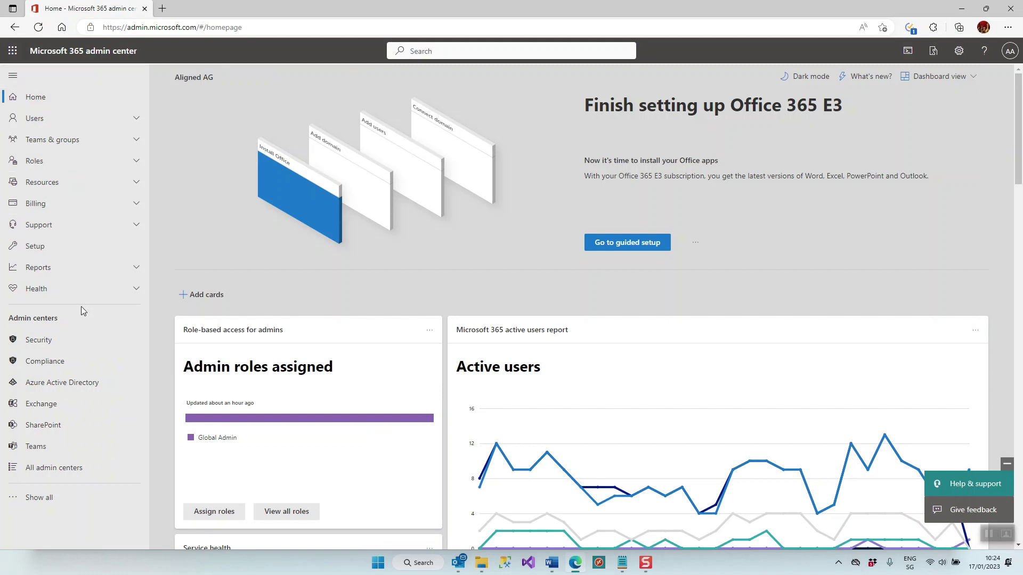
Go to Settings > Integrated apps via Show all in the left navigation.
{"action": "left_click", "coordinate": [37, 500]}
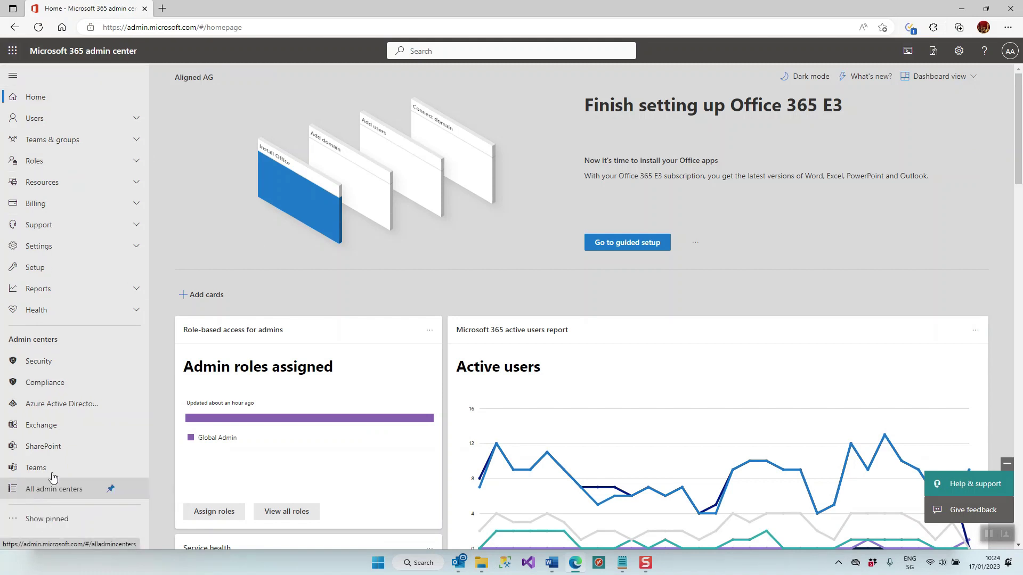
{"action": "left_click", "coordinate": [137, 247]}
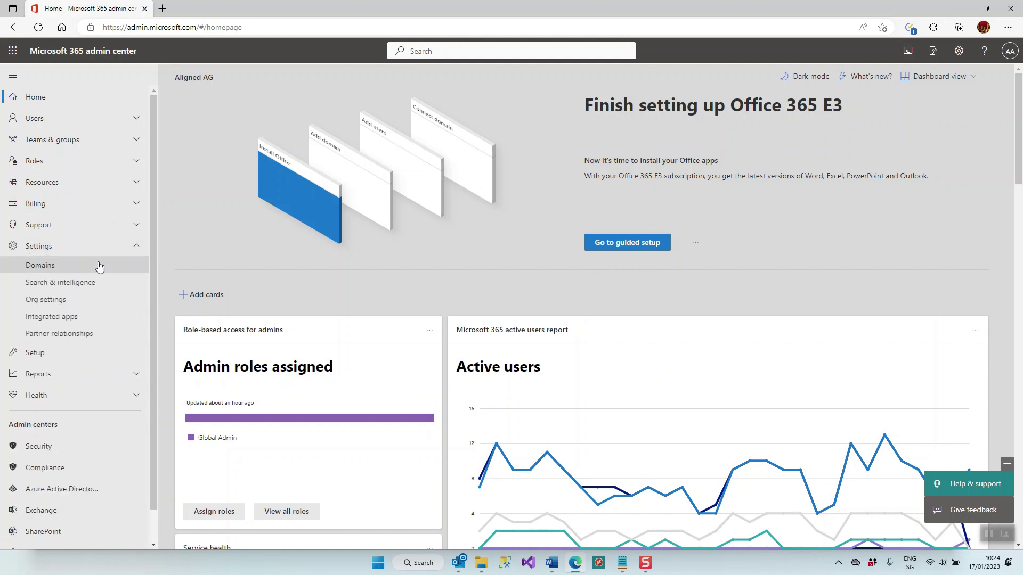
{"action": "left_click", "coordinate": [59, 319]}
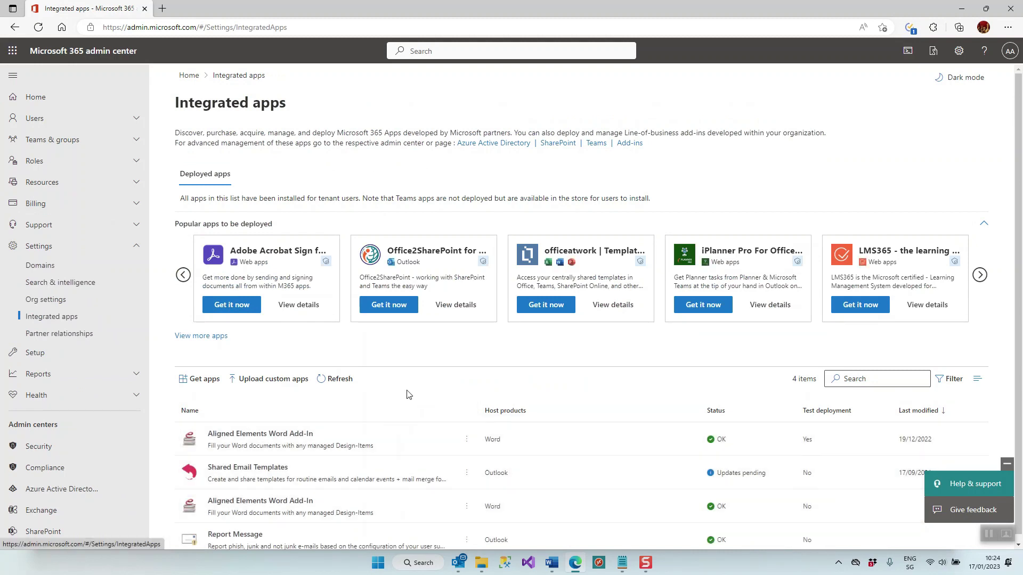
Upload the custom app manifest Desktop > Aligned Manifest > ElementsSPAWebAddInAligned.xml and continue to Add users.
{"action": "left_click", "coordinate": [270, 383]}
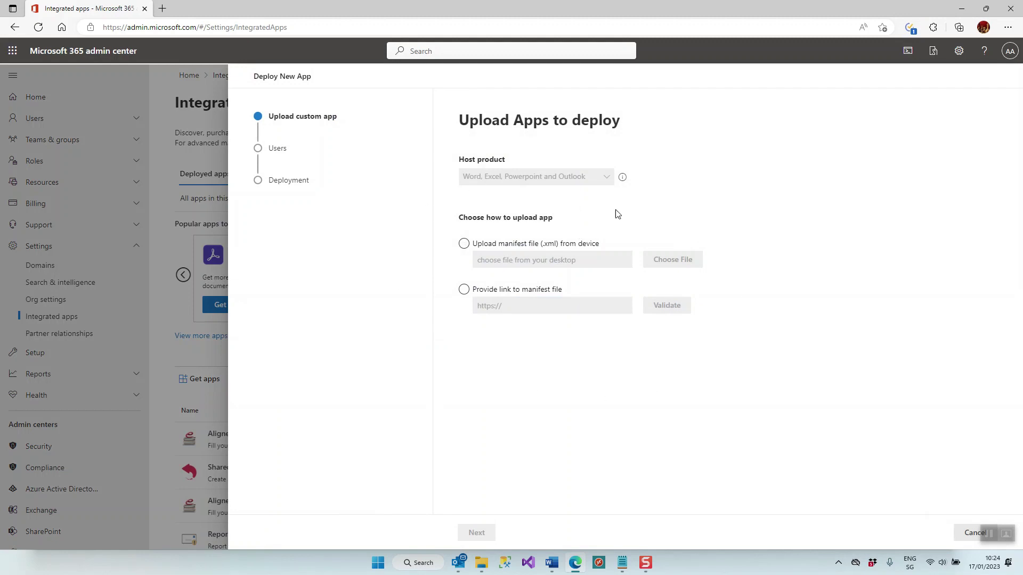
{"action": "left_click", "coordinate": [463, 244]}
{"action": "left_click", "coordinate": [464, 244]}
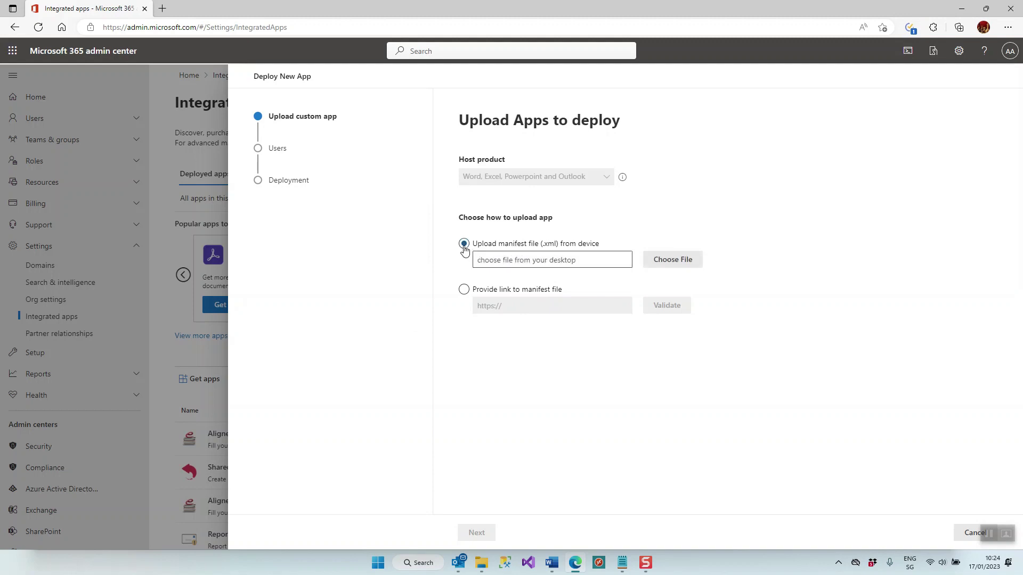
{"action": "left_click", "coordinate": [660, 261]}
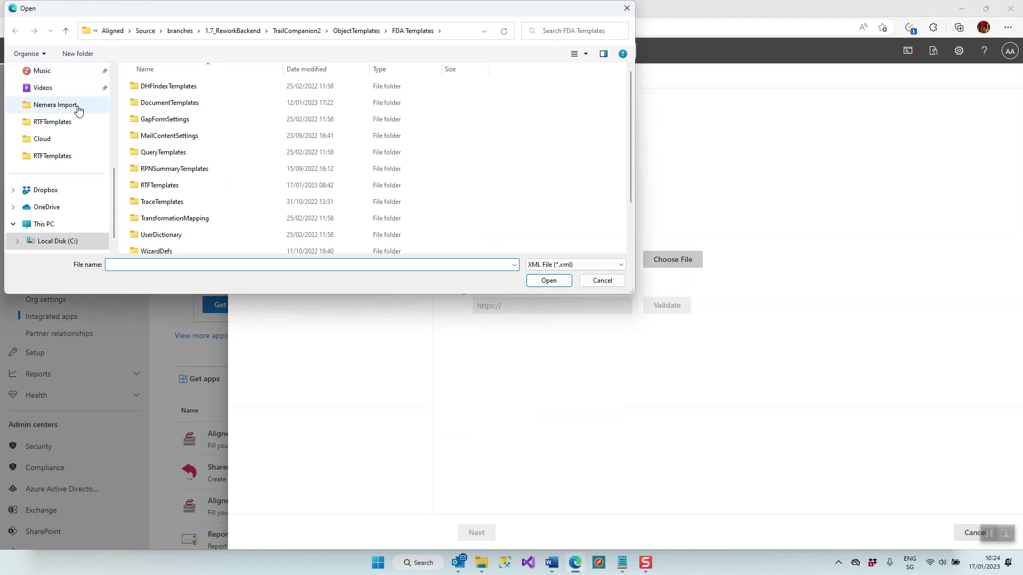
{"action": "scroll", "coordinate": [46, 212], "scroll_direction": "up", "scroll_amount": 1}
{"action": "scroll", "coordinate": [42, 160], "scroll_direction": "up", "scroll_amount": 5}
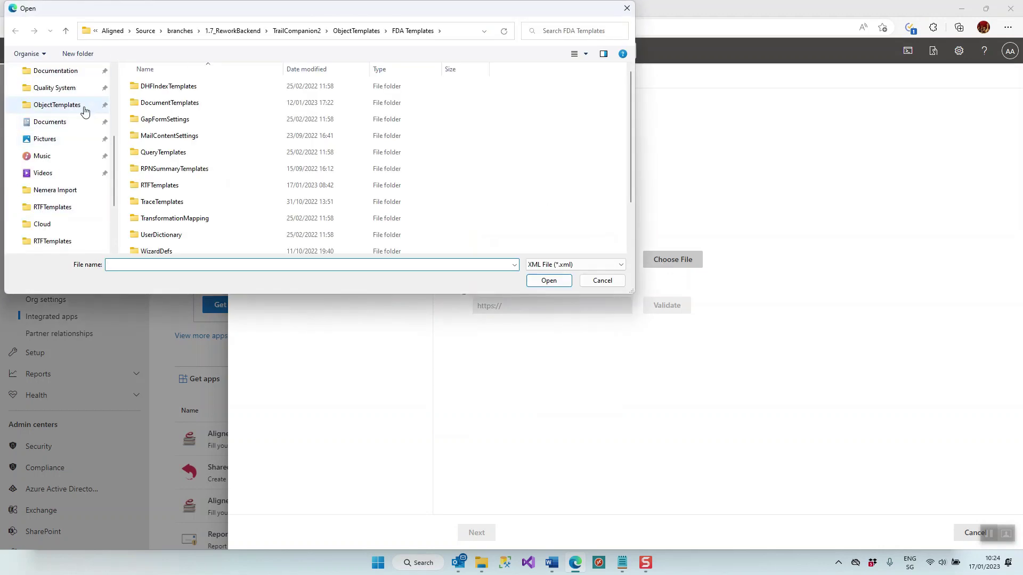
{"action": "left_click", "coordinate": [43, 105]}
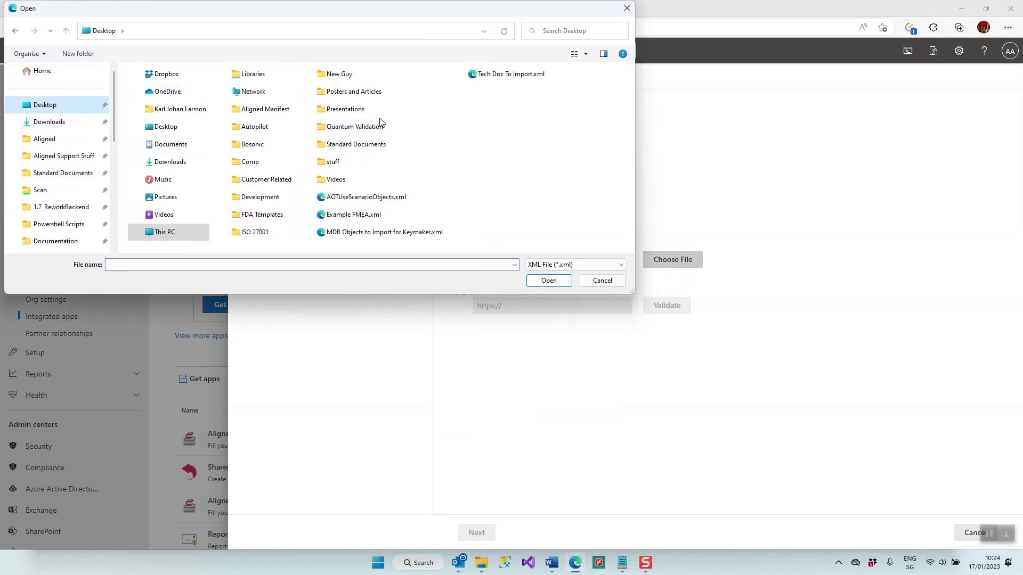
{"action": "double_click", "coordinate": [264, 109]}
{"action": "double_click", "coordinate": [192, 84]}
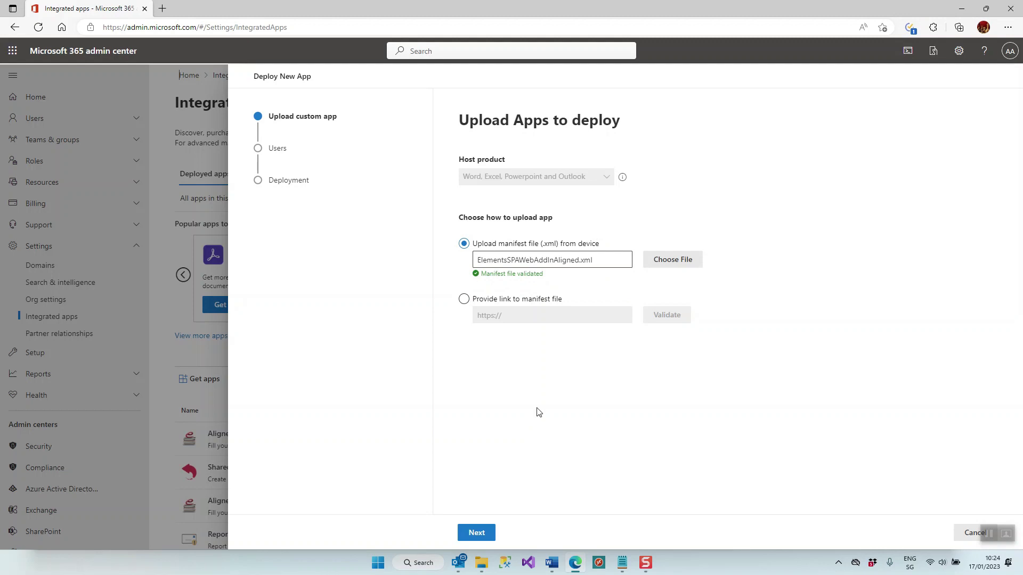
{"action": "left_click", "coordinate": [476, 533]}
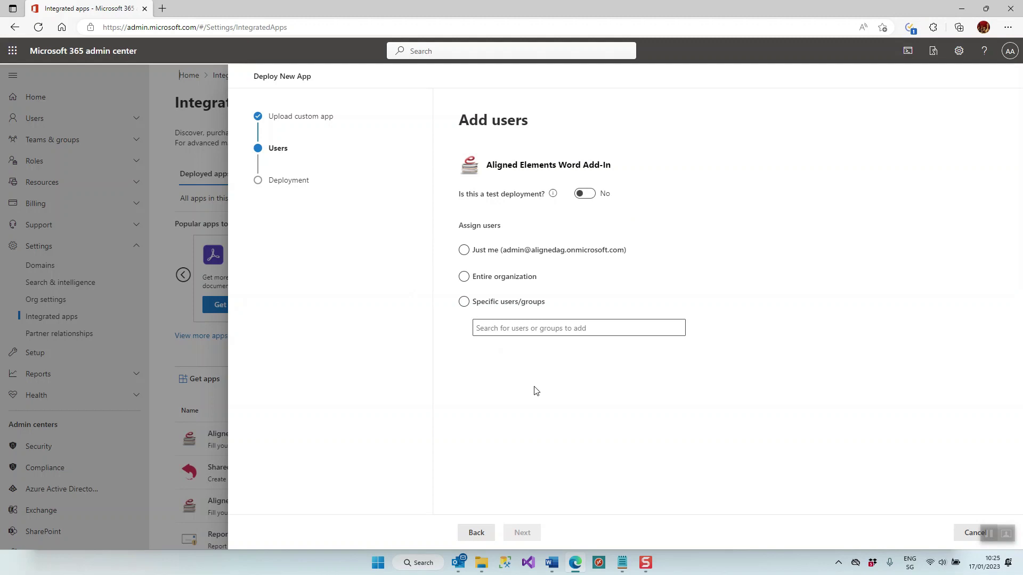
Assign the Aligned Elements Word Add-In to one user found by name under Specific users/groups.
{"action": "left_click", "coordinate": [564, 327]}
{"action": "left_click", "coordinate": [469, 254]}
{"action": "left_click", "coordinate": [482, 306]}
{"action": "left_click", "coordinate": [547, 328]}
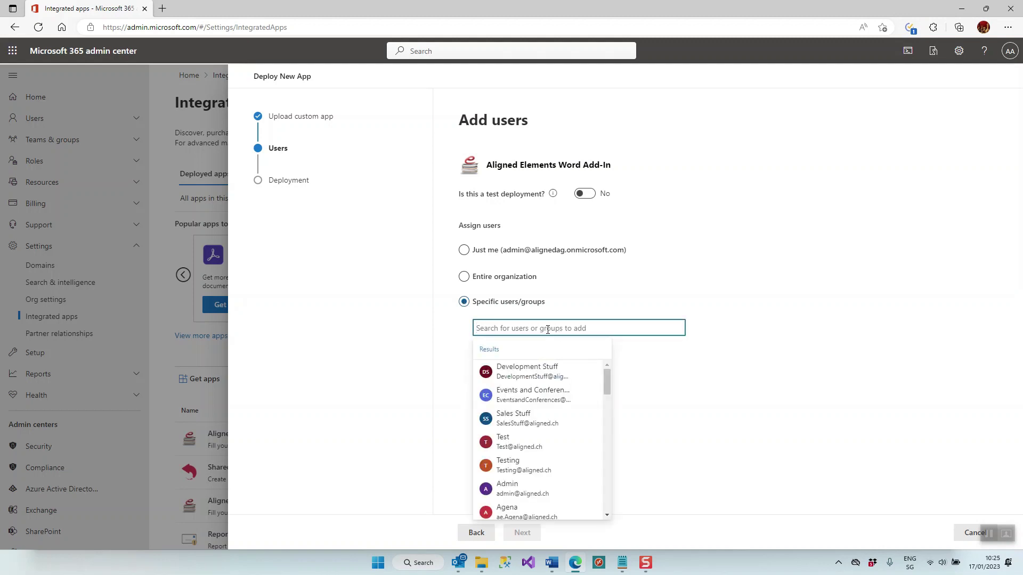
{"action": "type", "text": "karl"}
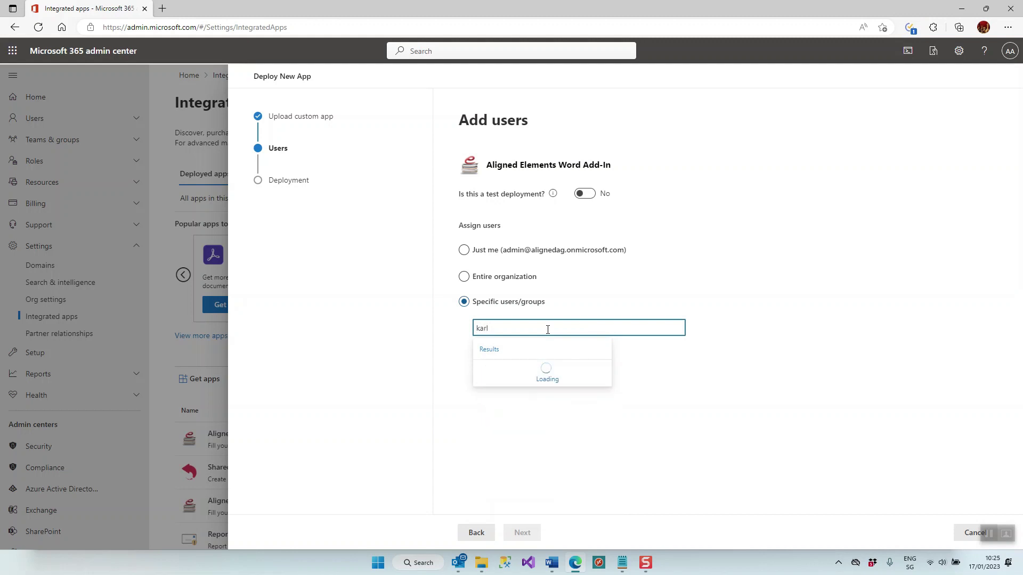
{"action": "left_click", "coordinate": [524, 369]}
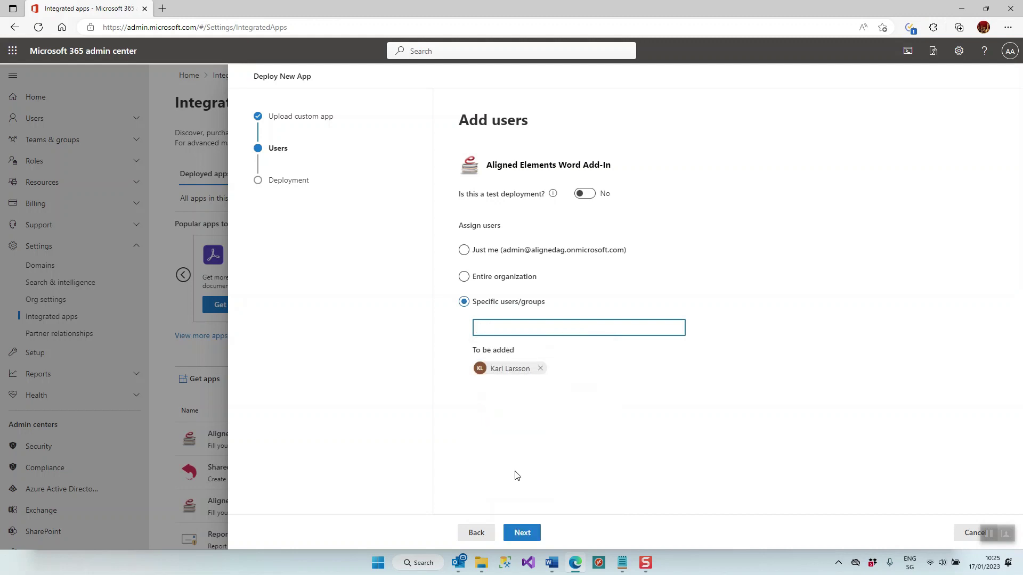
{"action": "left_click", "coordinate": [522, 534]}
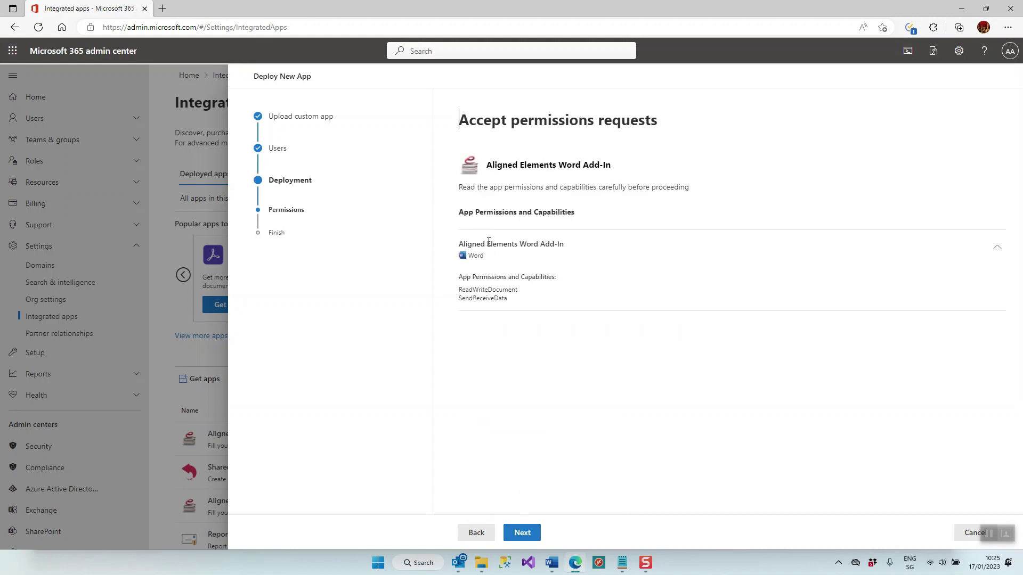
Accept the ReadWriteDocument and SendReceiveData permission requests and proceed to Review and finish deployment.
{"action": "left_click", "coordinate": [523, 534]}
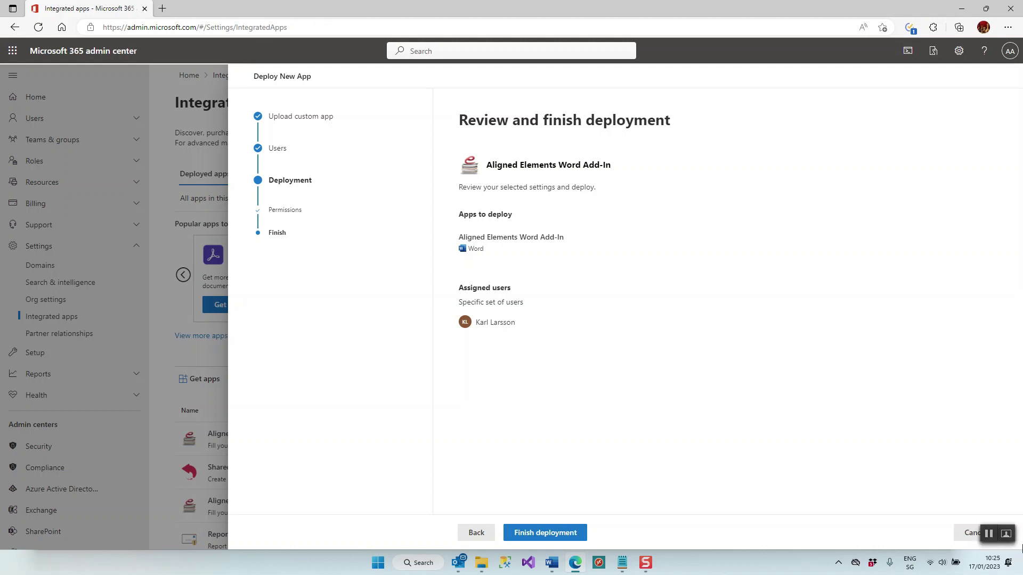
Launch Word from the taskbar and create a new blank document.
{"action": "right_click", "coordinate": [548, 562]}
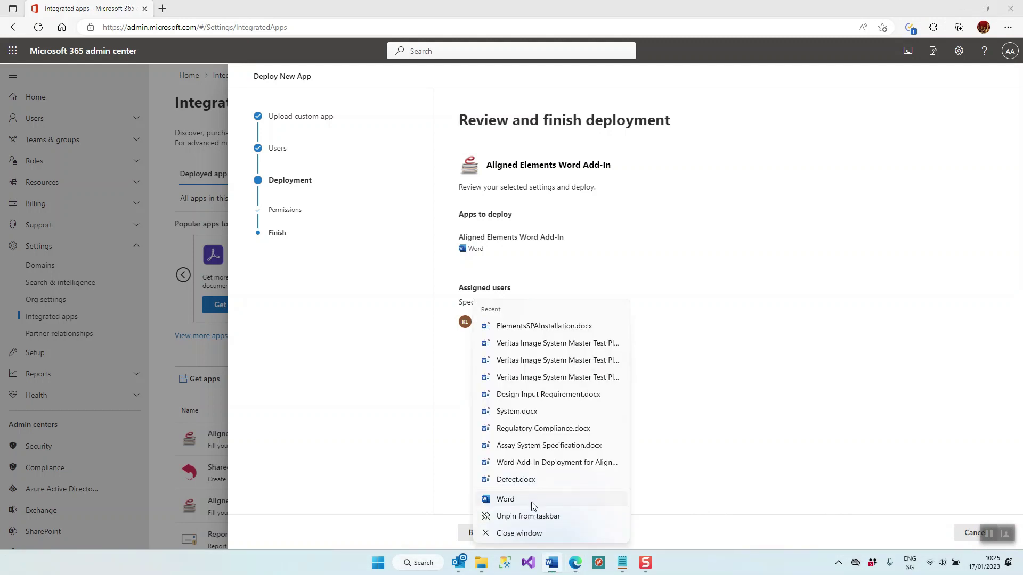
{"action": "left_click", "coordinate": [512, 499]}
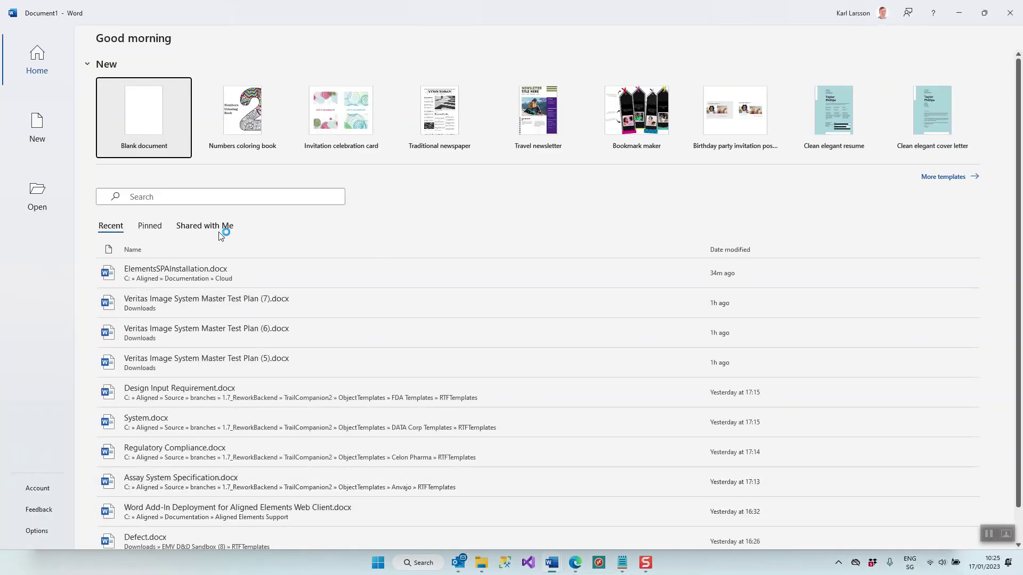
{"action": "left_click", "coordinate": [41, 129]}
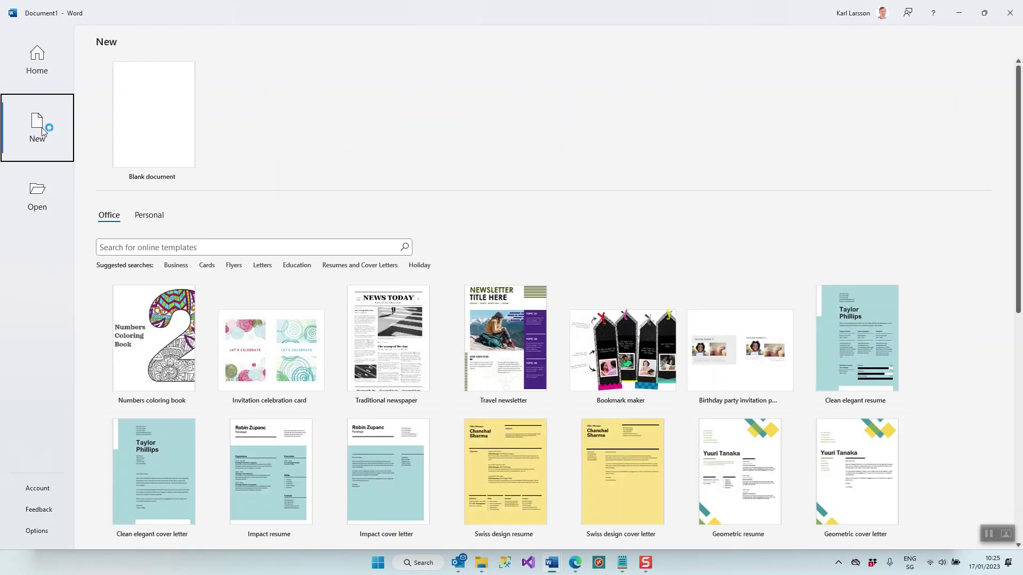
{"action": "left_click", "coordinate": [169, 130]}
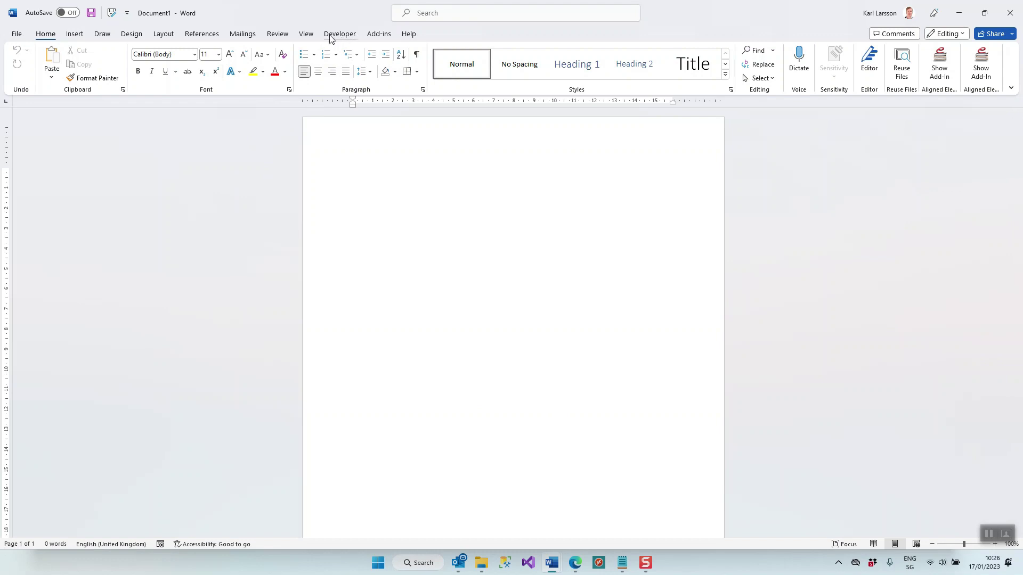
{"action": "left_click", "coordinate": [16, 35]}
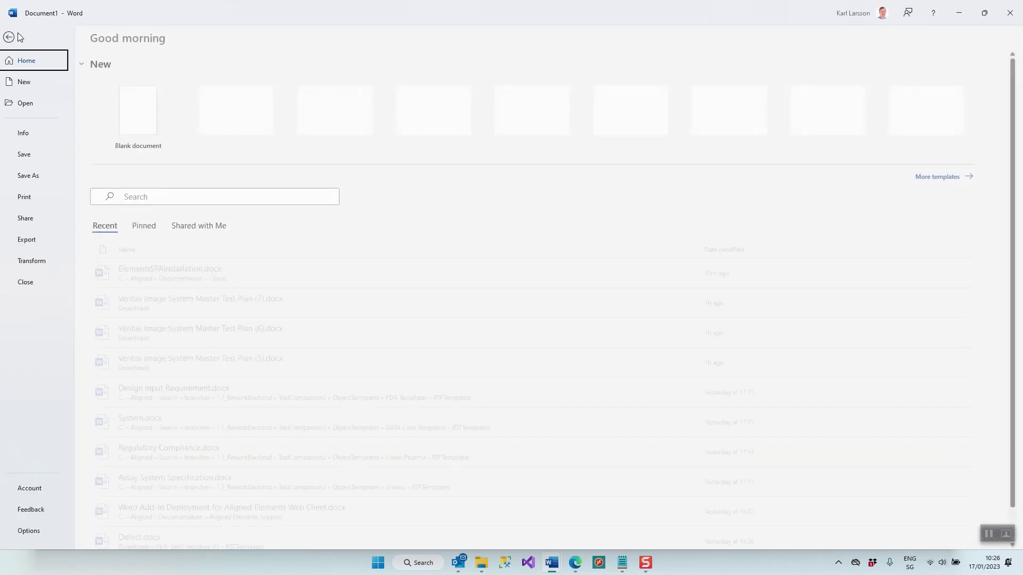
{"action": "left_click", "coordinate": [36, 533]}
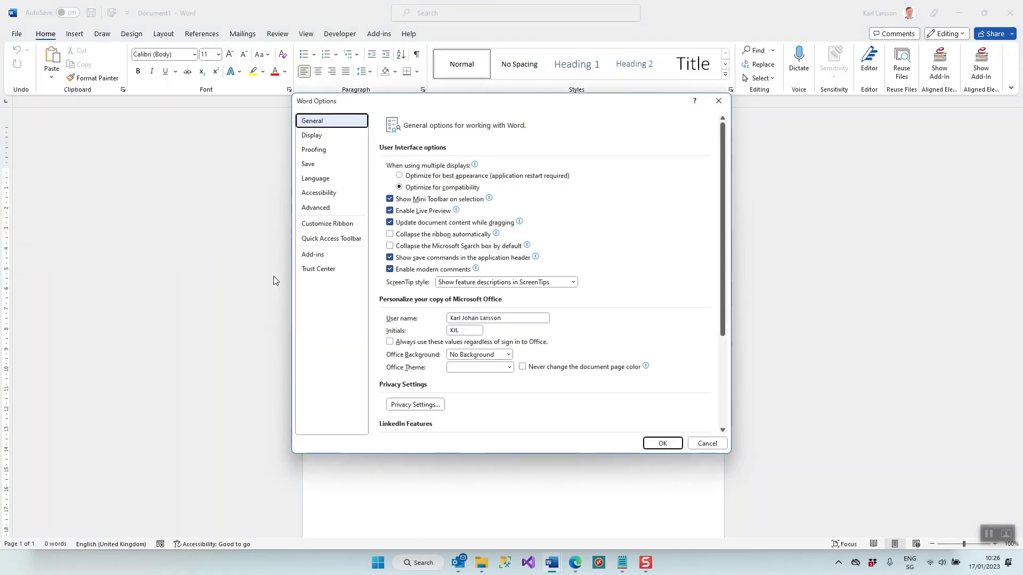
{"action": "left_click", "coordinate": [347, 226]}
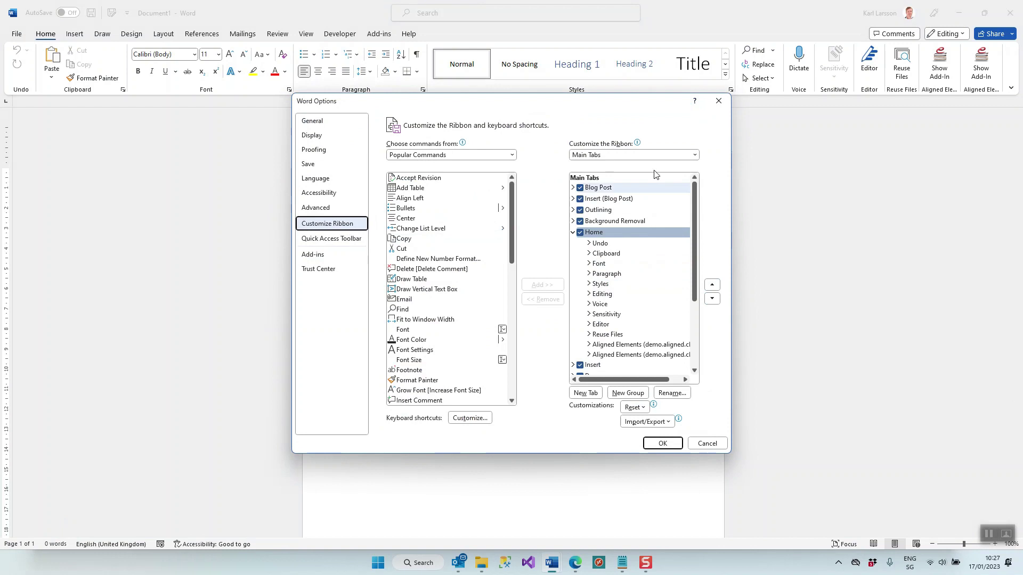
{"action": "left_click_drag", "start_coordinate": [692, 271], "coordinate": [692, 334]}
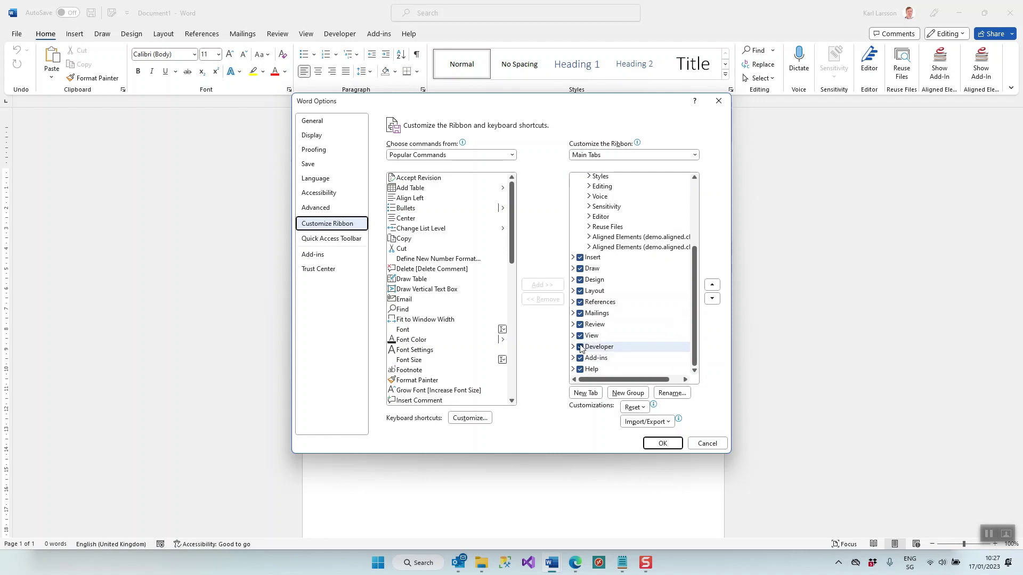
{"action": "left_click", "coordinate": [709, 444]}
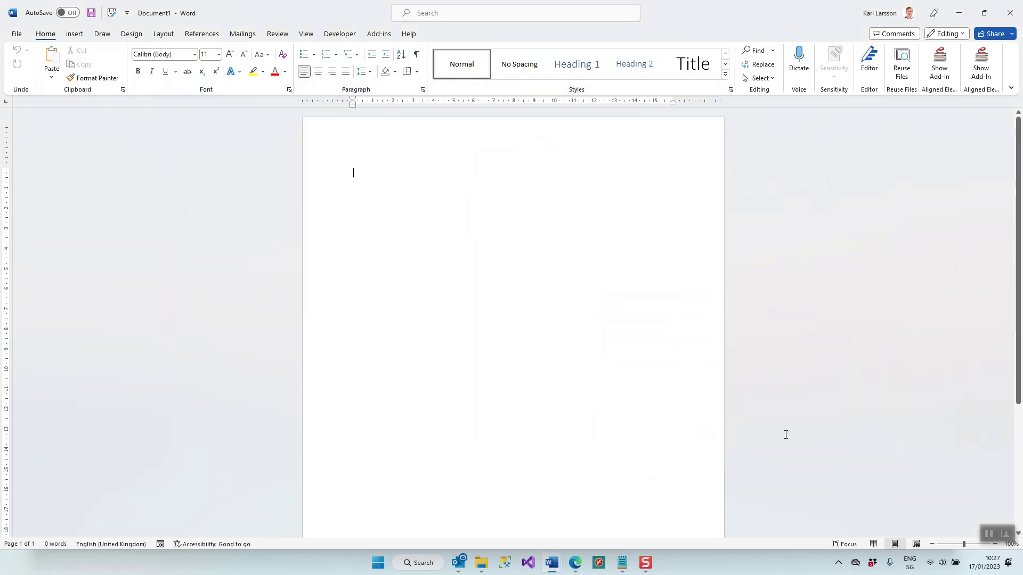
{"action": "left_click", "coordinate": [341, 35]}
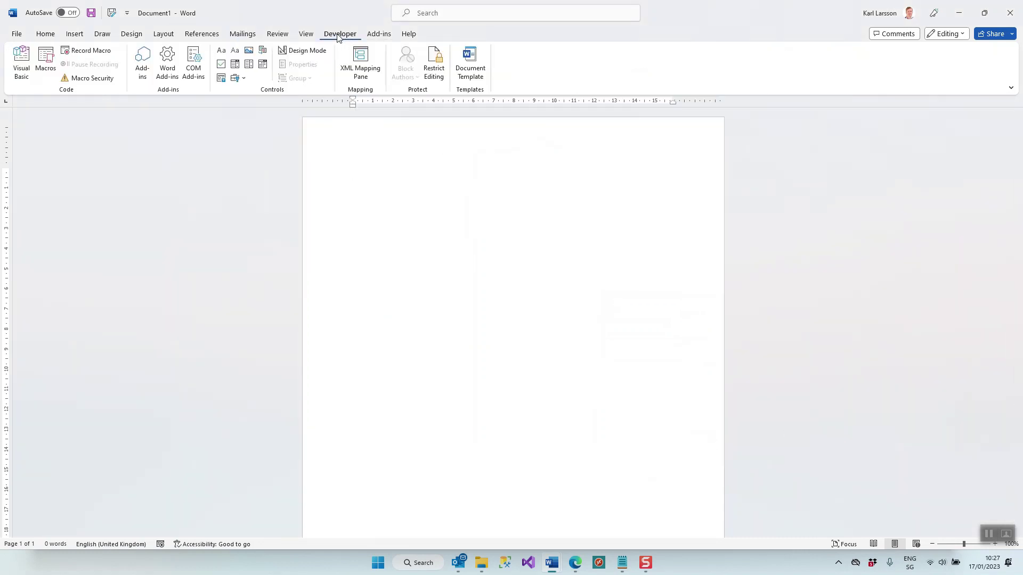
Check that Aligned Elements is listed under ADMIN MANAGED in the Office Add-ins dialog, then close it.
{"action": "left_click", "coordinate": [144, 78]}
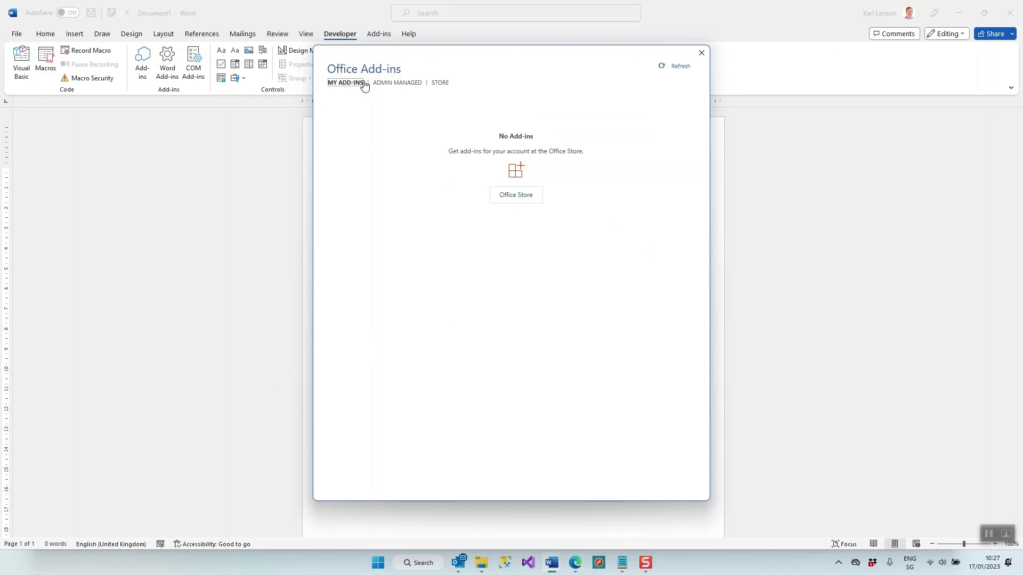
{"action": "left_click", "coordinate": [402, 85]}
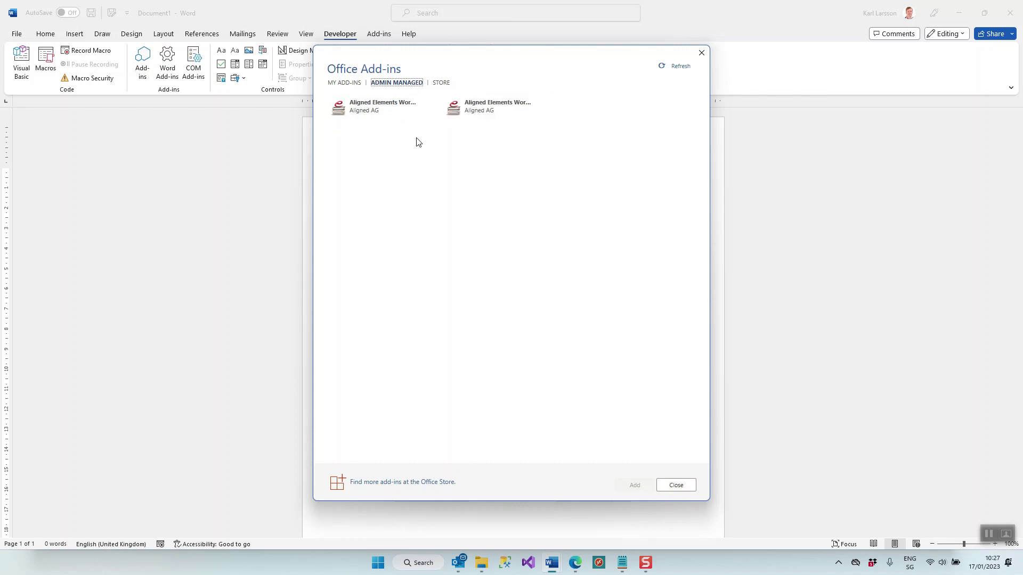
{"action": "left_click", "coordinate": [678, 485]}
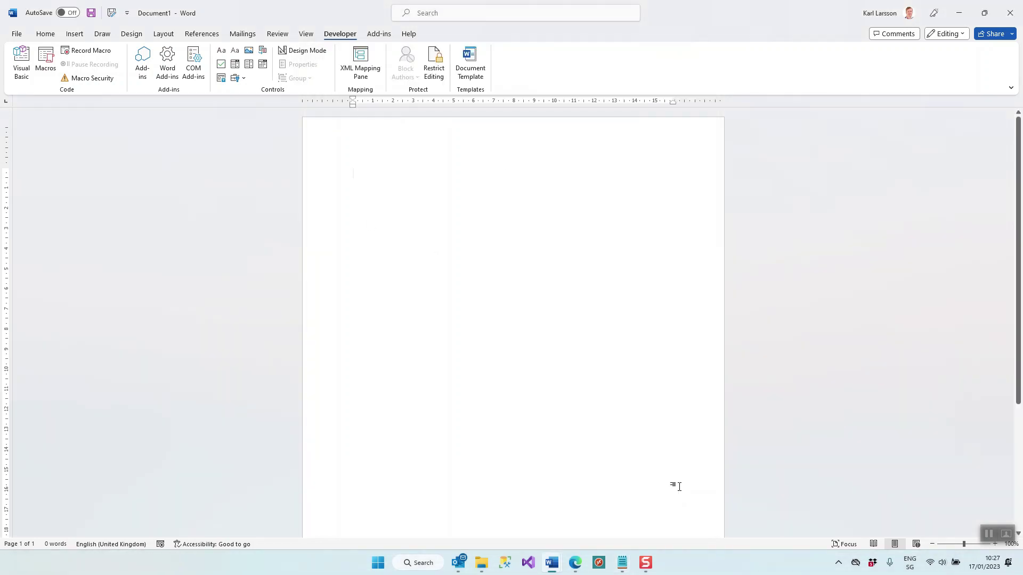